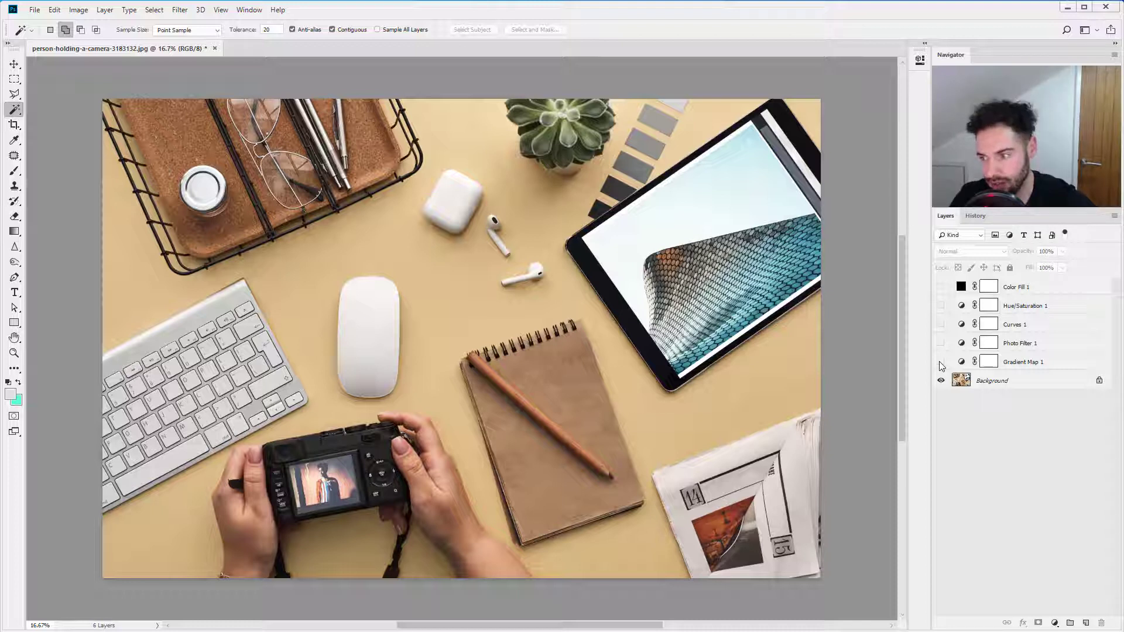
Step: Make Gradient Map 1, Photo Filter, Curves and Hue/Saturation visible, and toggle Color Fill 1's visibility
left_click(941, 362)
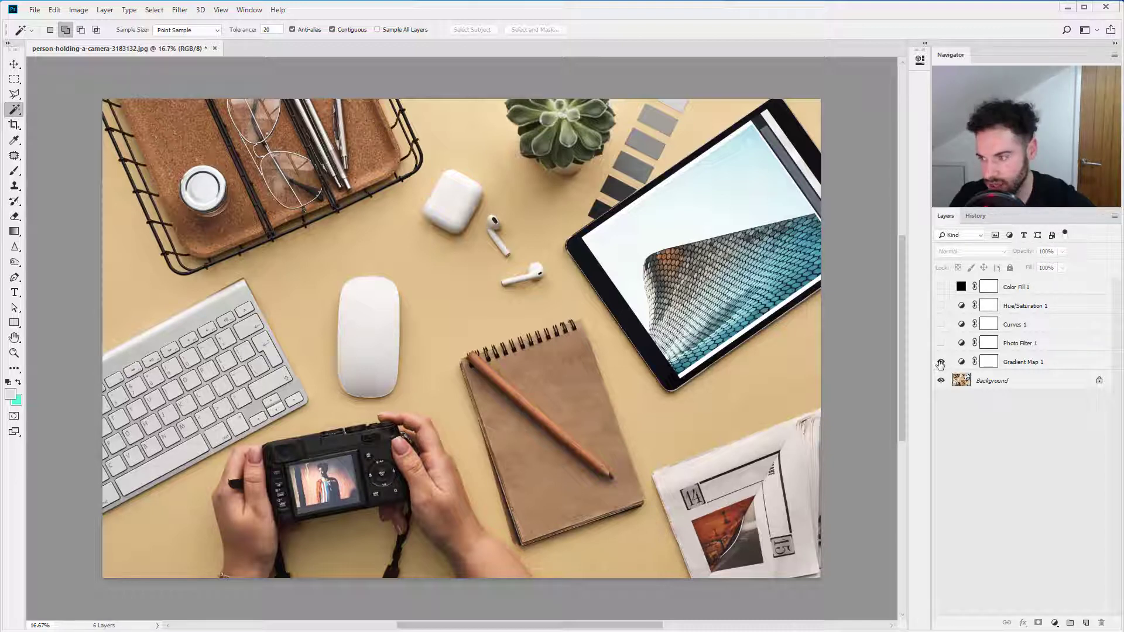
left_click_drag(941, 363, 942, 288)
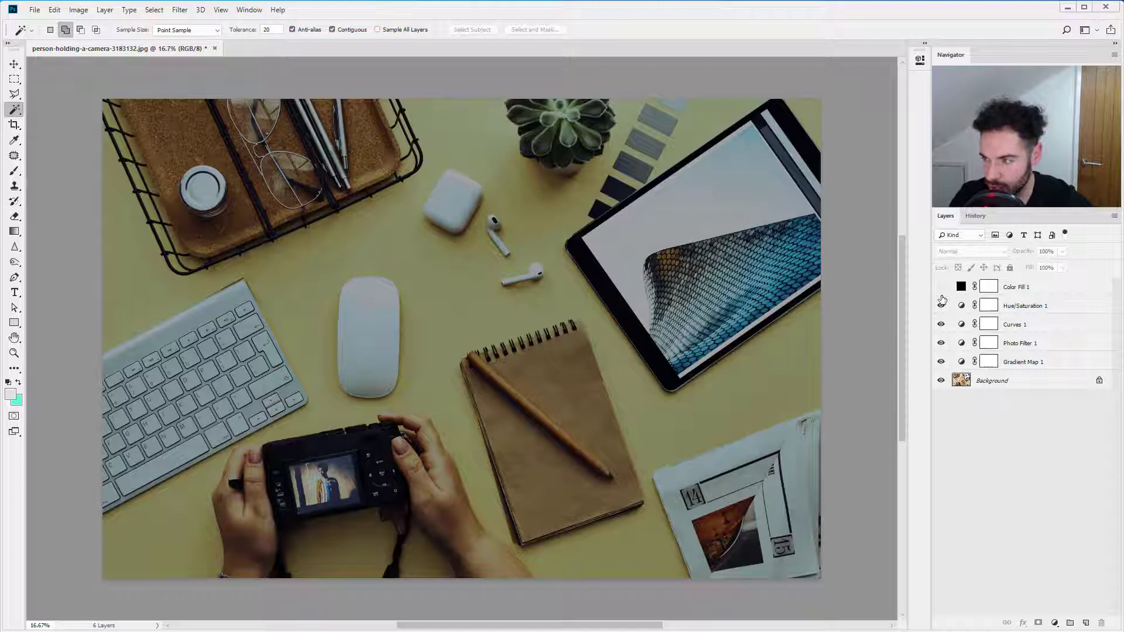
left_click(941, 287)
mouse_move(940, 305)
left_mouse_down()
mouse_move(942, 365)
mouse_move(941, 306)
left_mouse_up()
Step: Show Color Fill 1 again, then toggle visibility for the layers from Color Fill 1 to Gradient Map 1
left_click(941, 287)
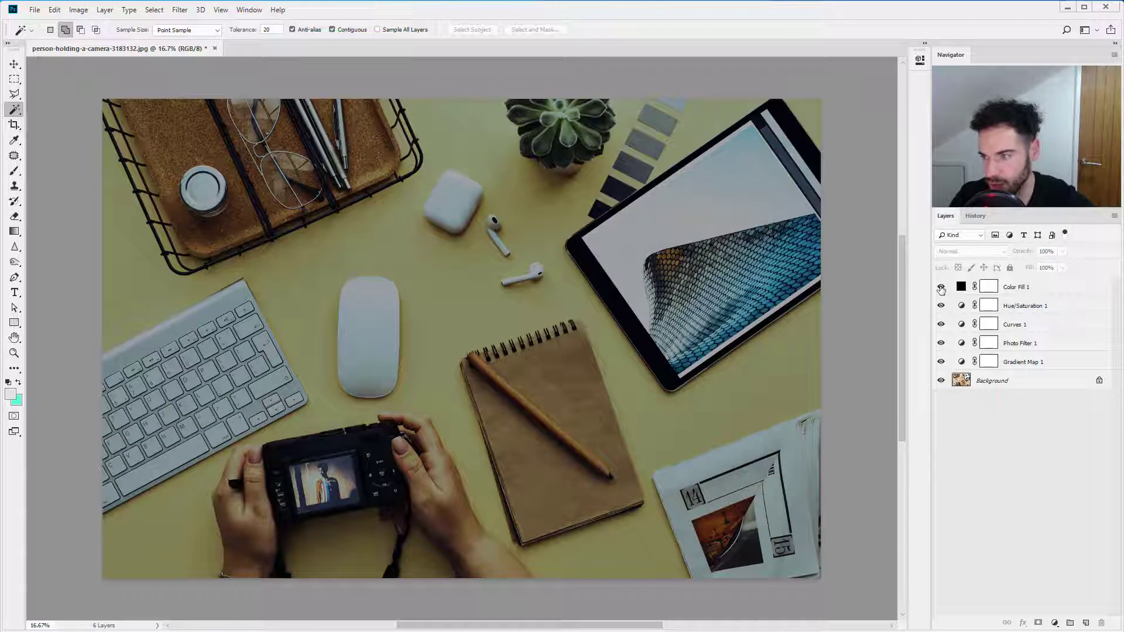
left_click_drag(940, 288, 944, 364)
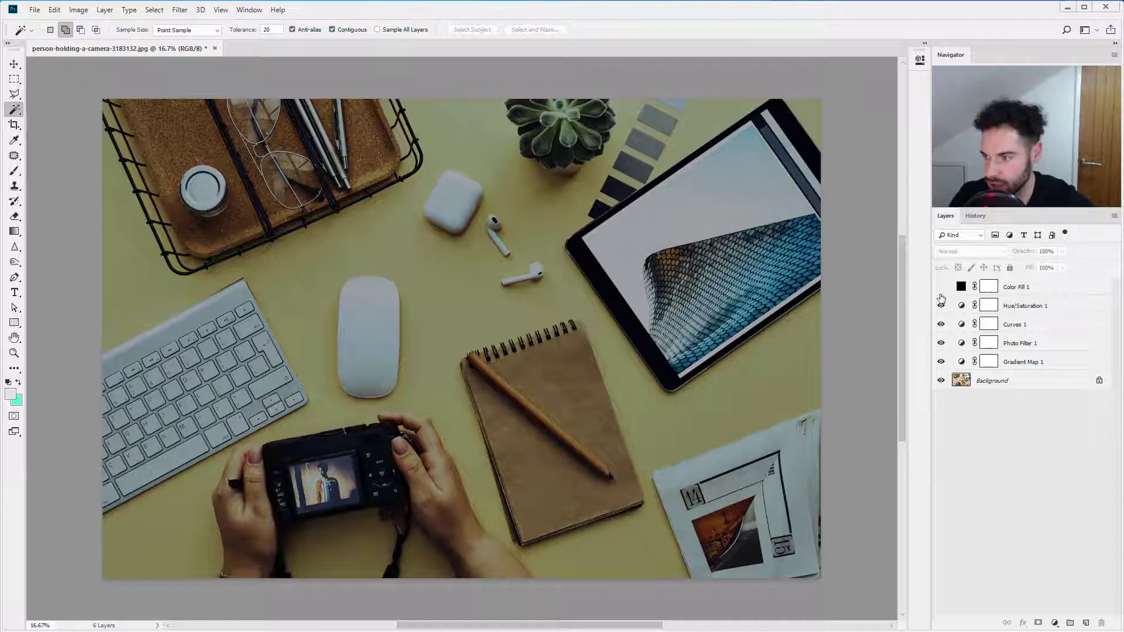